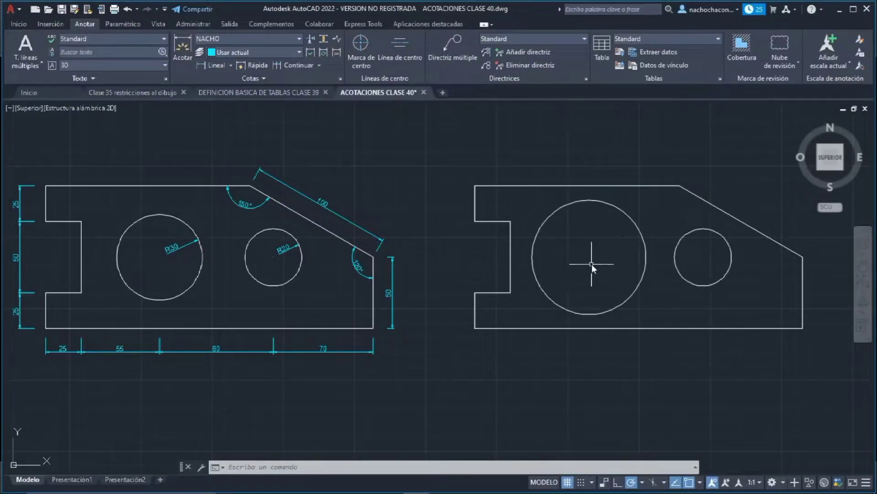
- Show the Inicio tab and expand the dimension-type flyout in the Anotación panel
click(19, 24)
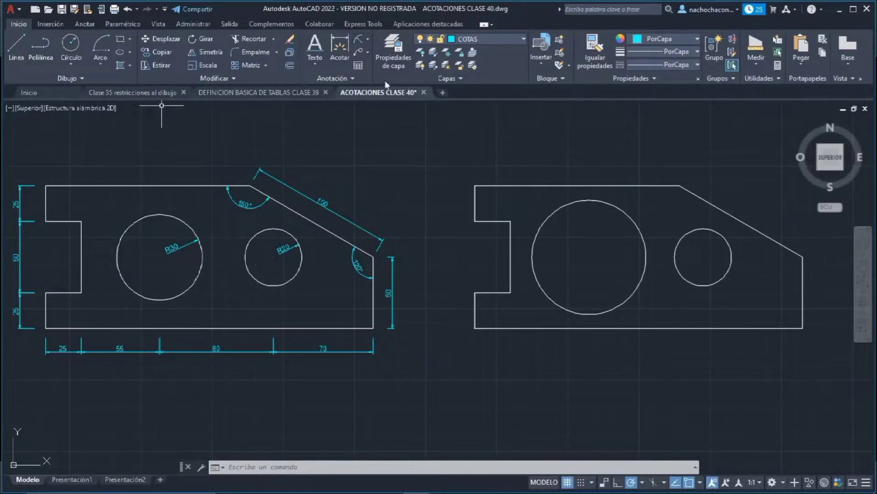
click(369, 42)
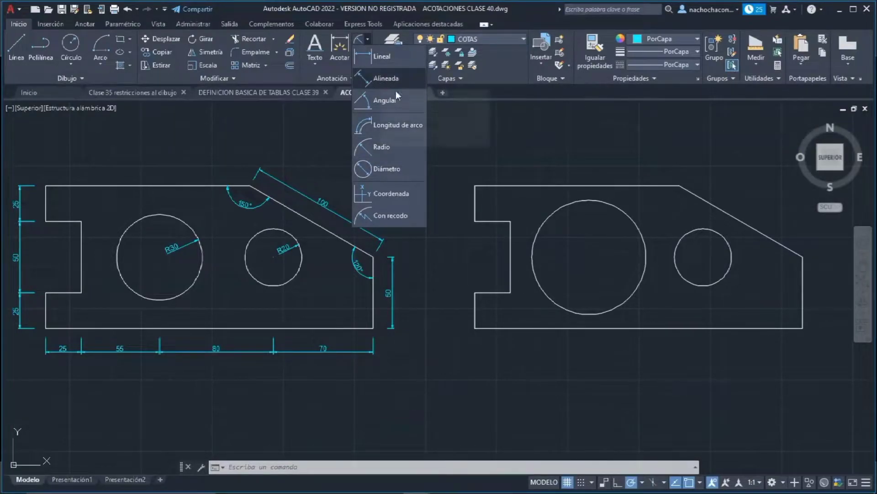
- Add a 143.4 linear dimension above the right plate's top edge
click(364, 57)
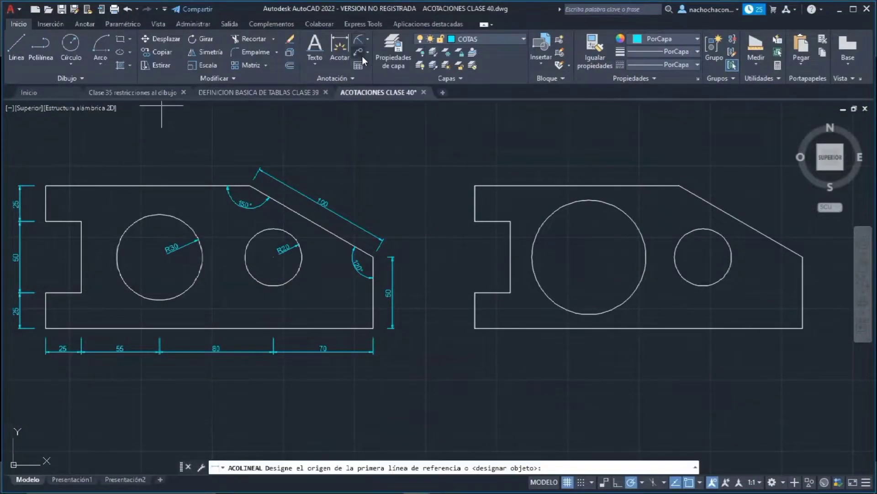
click(475, 185)
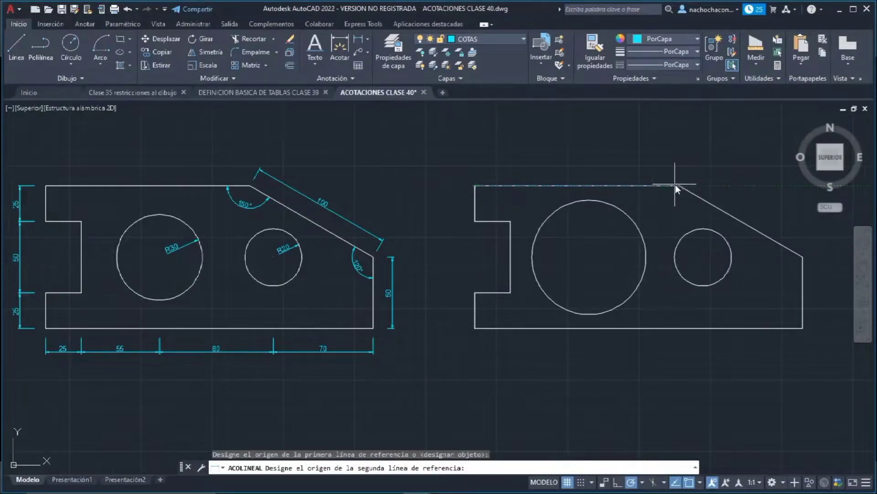
click(679, 185)
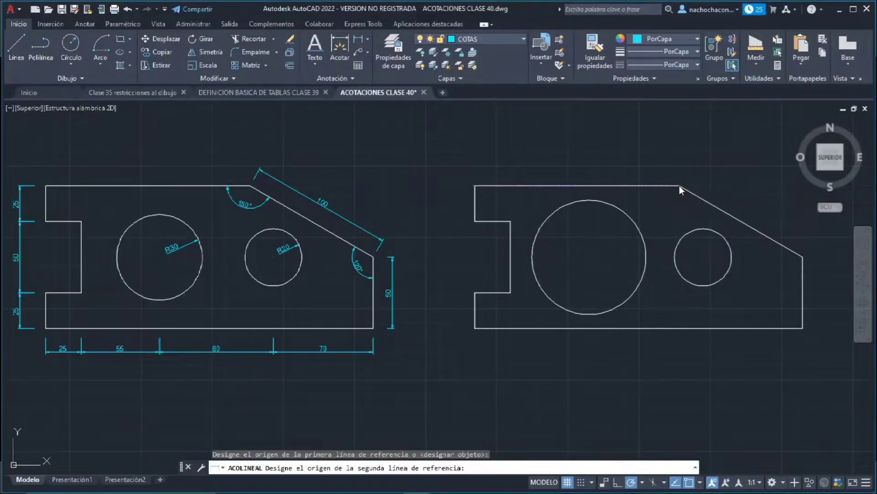
click(665, 168)
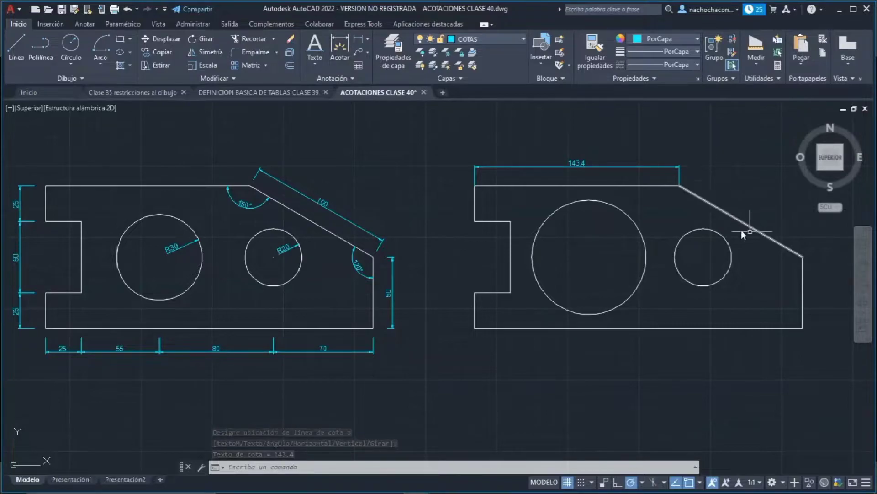
- Add a 100 aligned dimension along the sloped edge
click(368, 40)
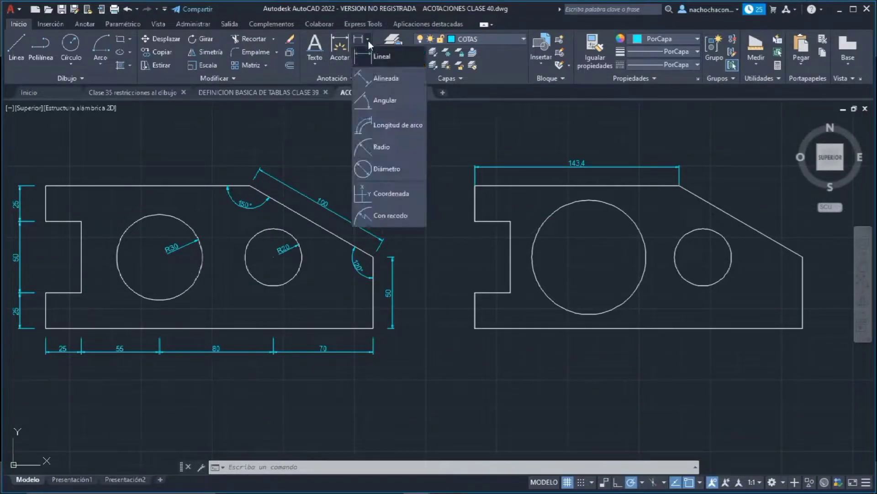
click(372, 79)
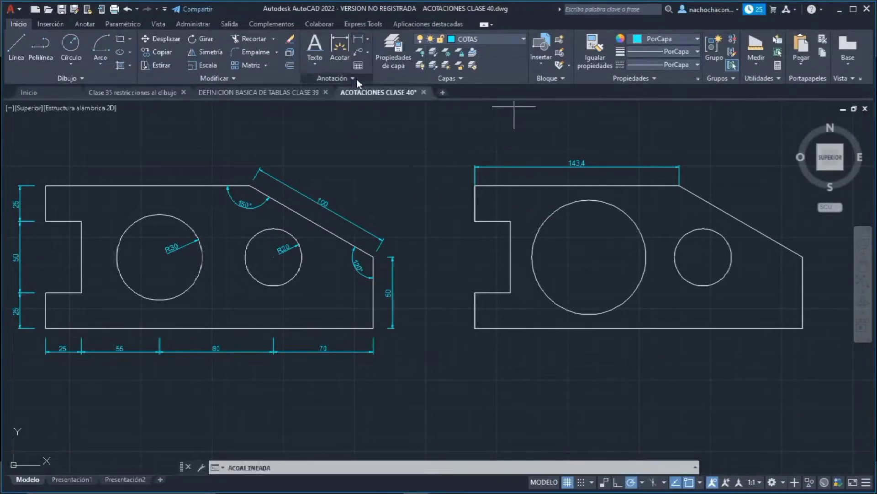
click(681, 186)
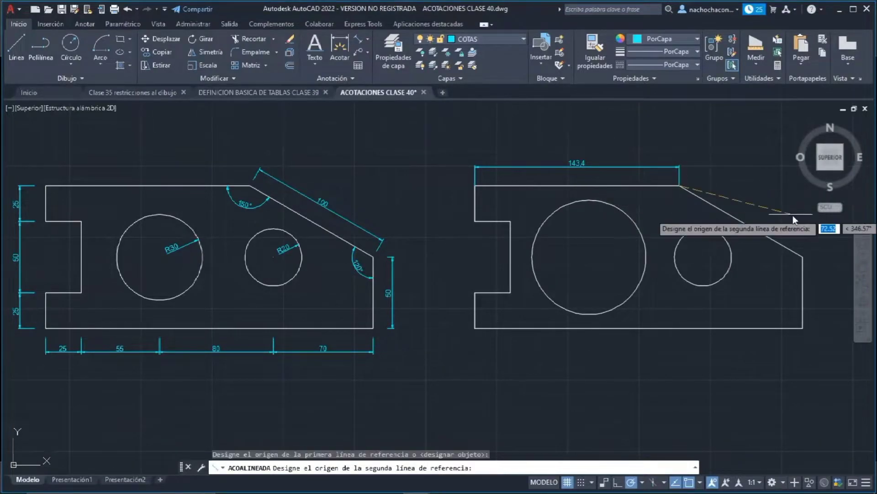
click(809, 255)
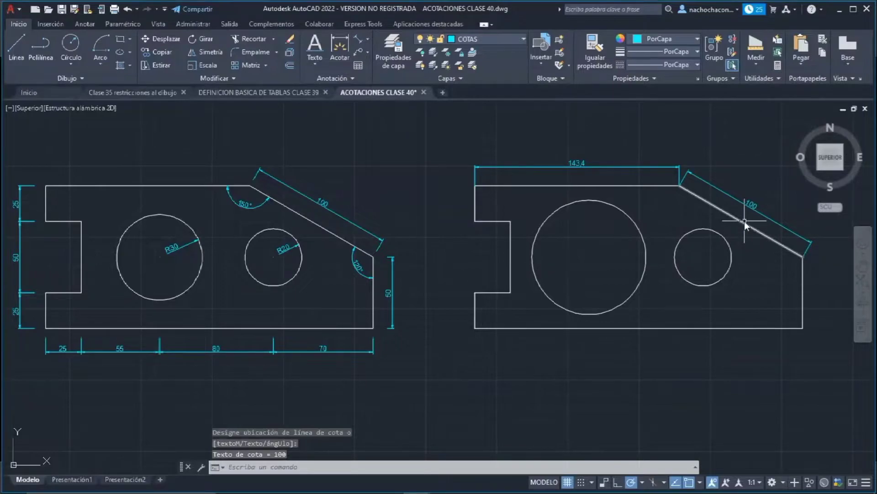
- Add a 50 linear dimension beside the right vertical edge
click(367, 38)
click(367, 64)
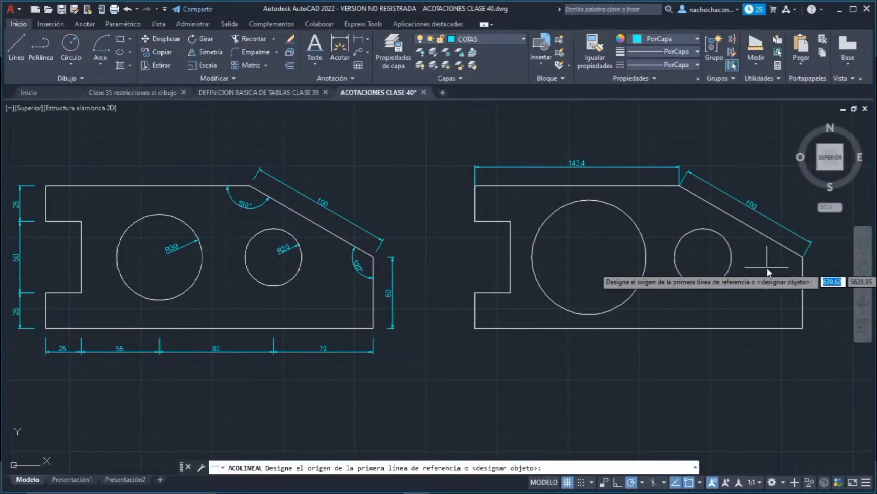
click(803, 258)
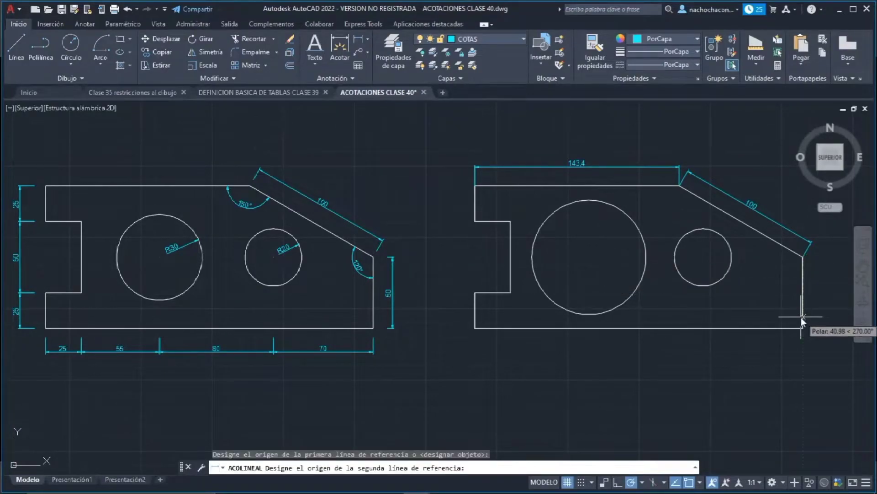
click(801, 328)
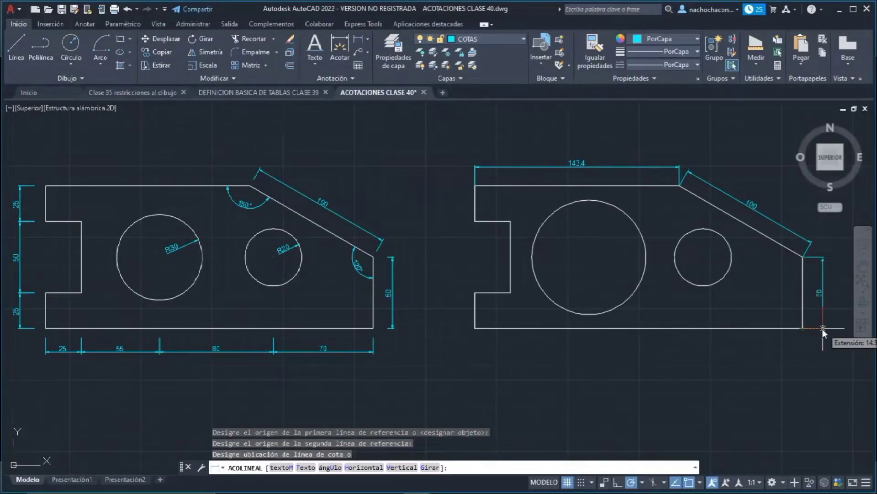
click(822, 328)
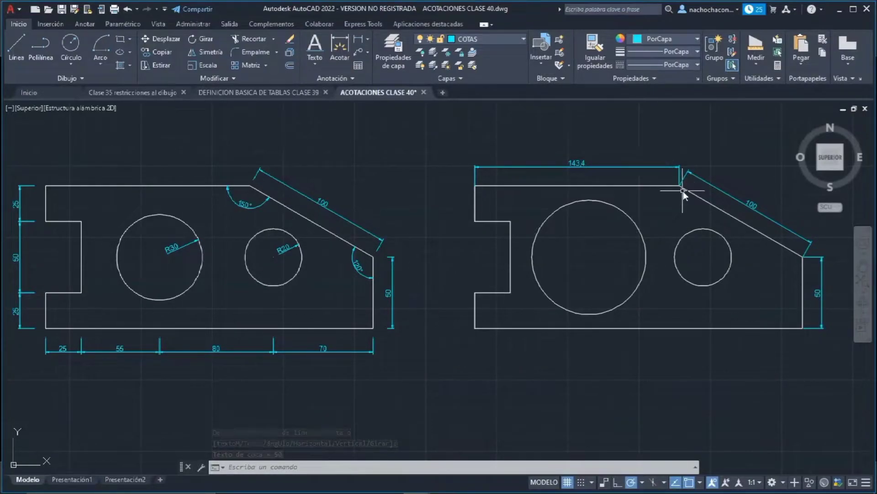
- Add a 150° angular dimension between the sloped edge and the top edge
click(368, 38)
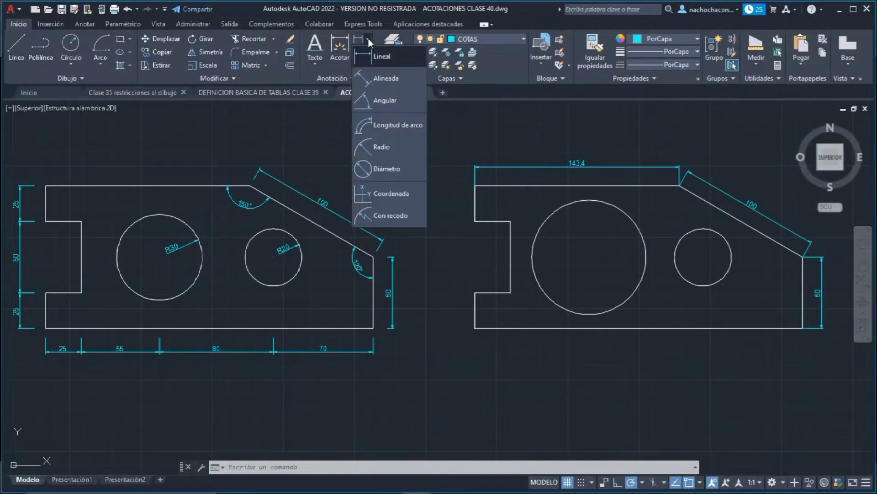
click(364, 103)
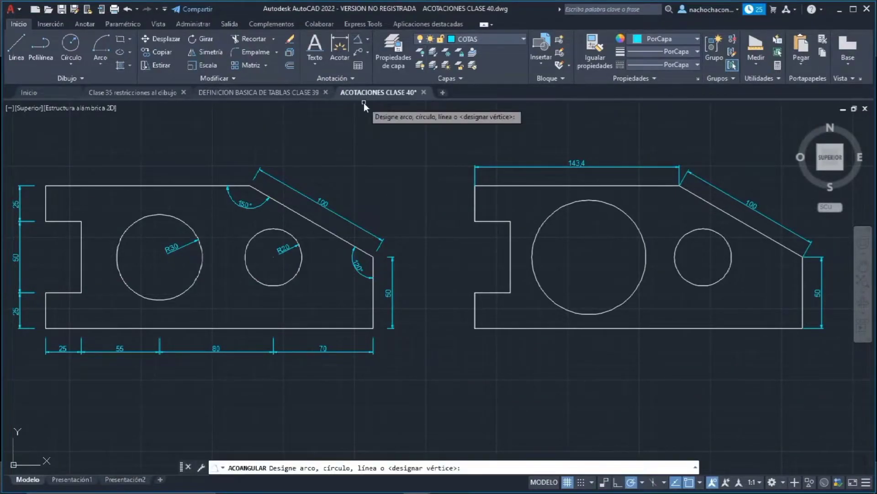
click(696, 200)
click(646, 186)
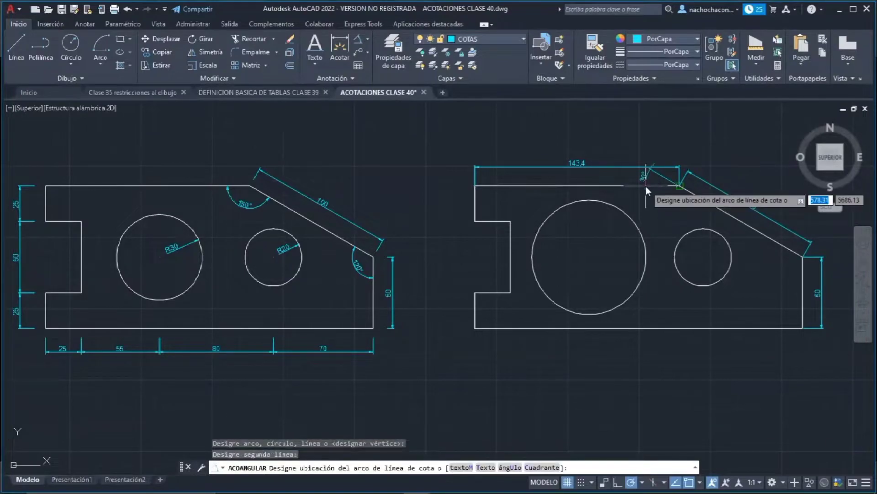
click(668, 206)
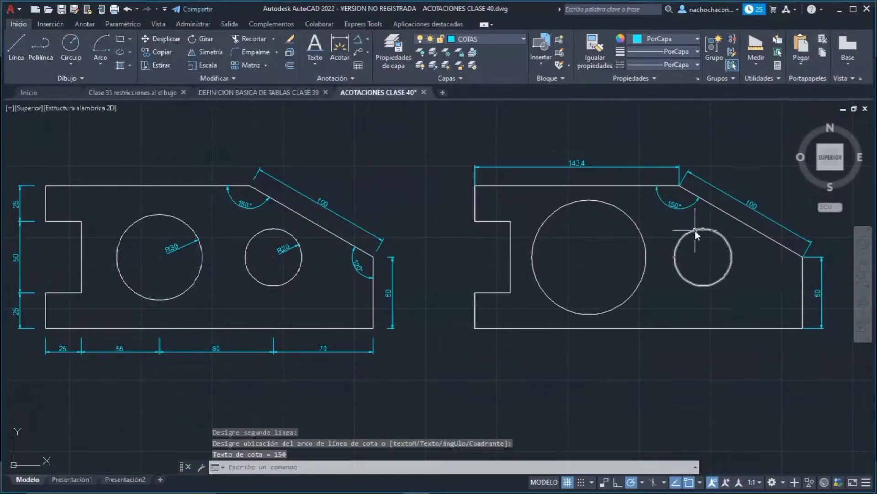
- Add a 120° angular dimension between the right vertical edge and the sloped edge
click(358, 40)
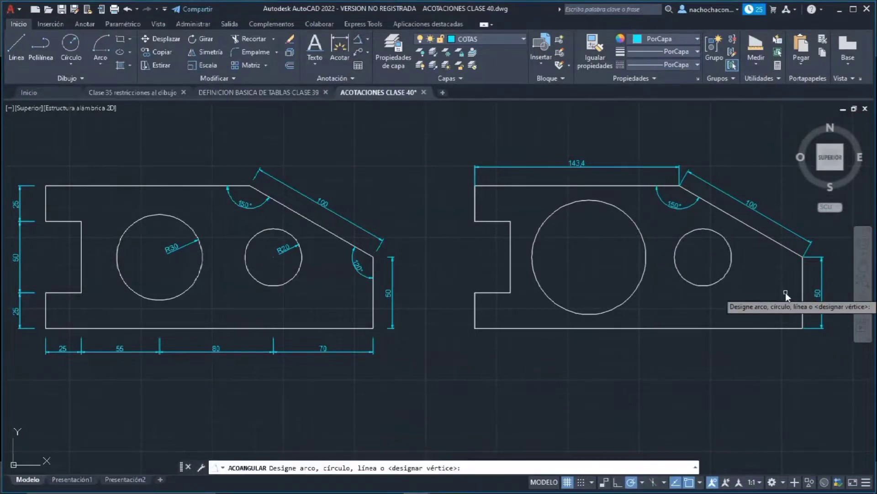
click(801, 274)
click(790, 251)
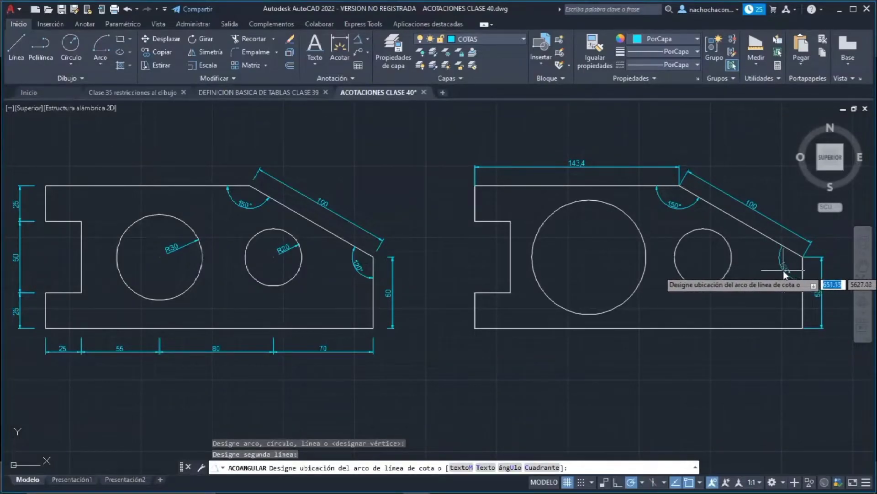
click(783, 270)
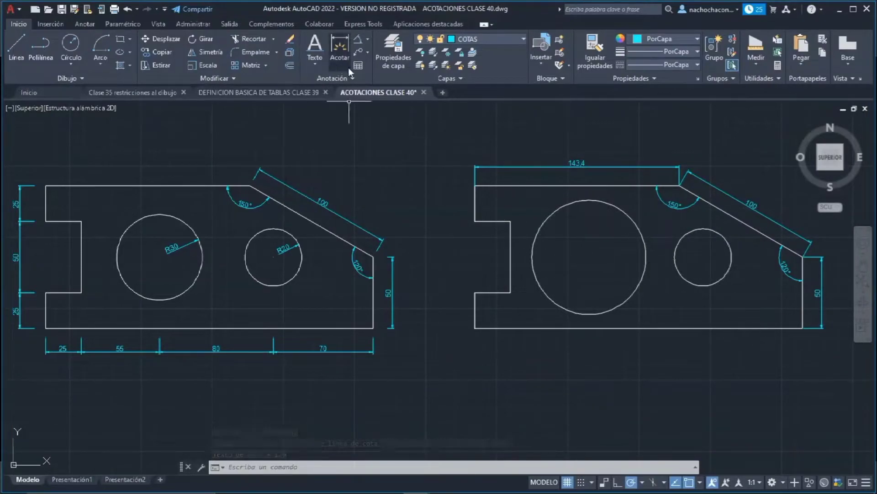
- Dimension the large circle as R40, then repeat the radius command for the small circle as R20
click(366, 40)
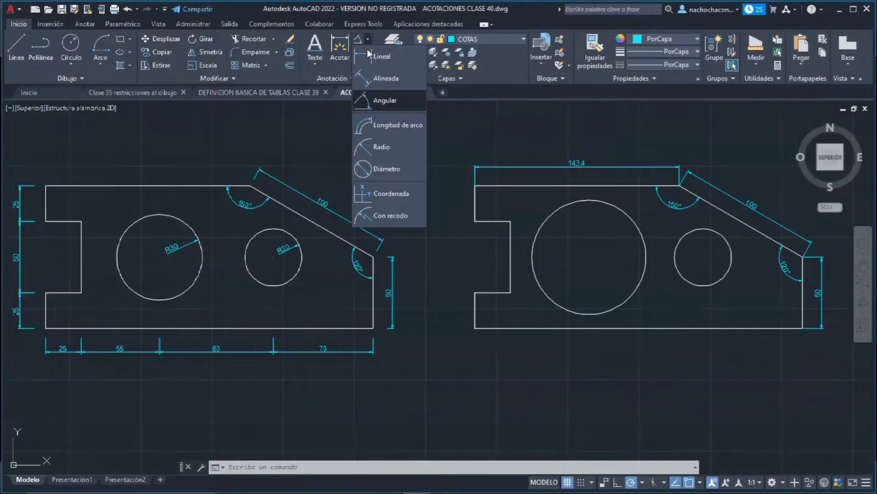
click(370, 146)
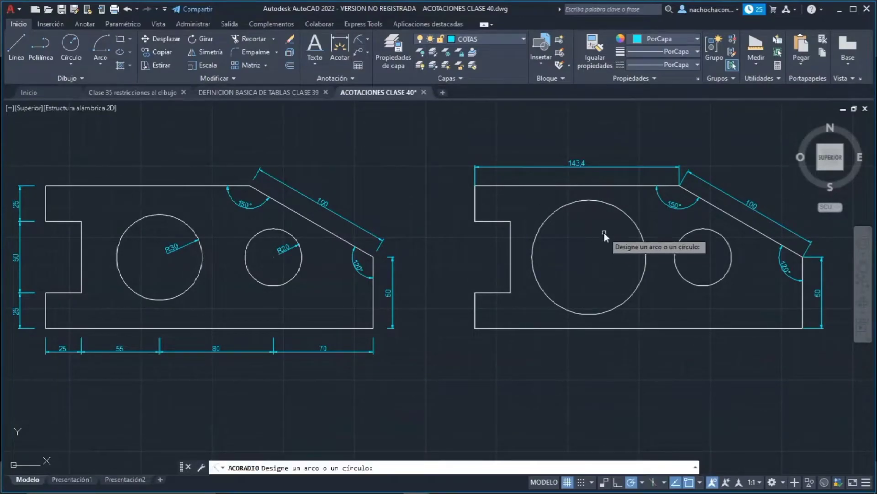
click(618, 207)
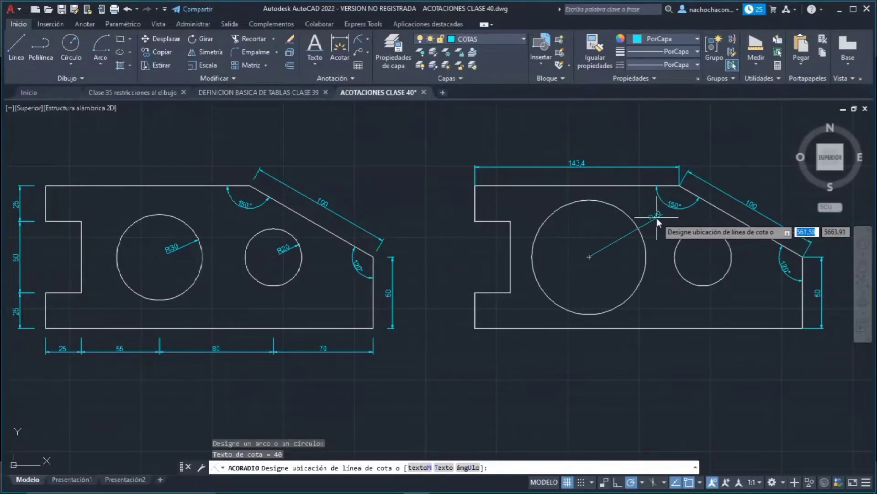
click(606, 251)
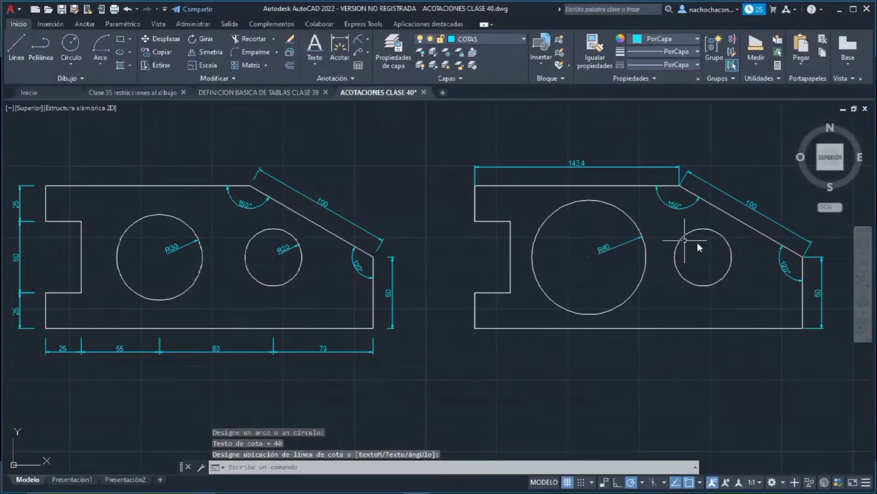
key(Return)
click(724, 238)
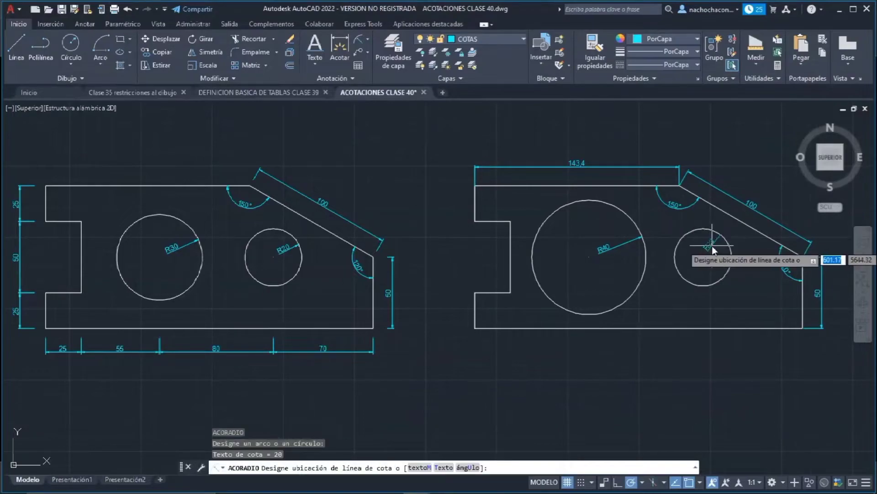
click(717, 252)
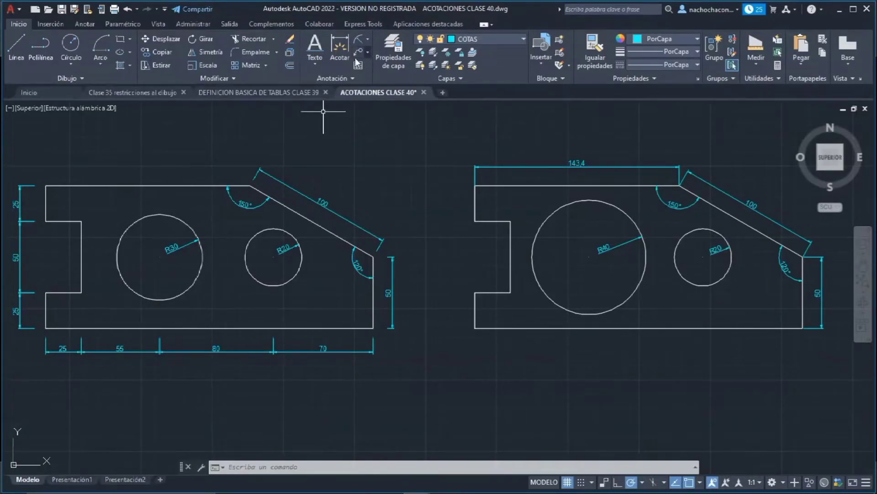
- Dimension the bottom-left step as a 25 linear dimension below the plate, then switch to the Anotar tab
click(368, 40)
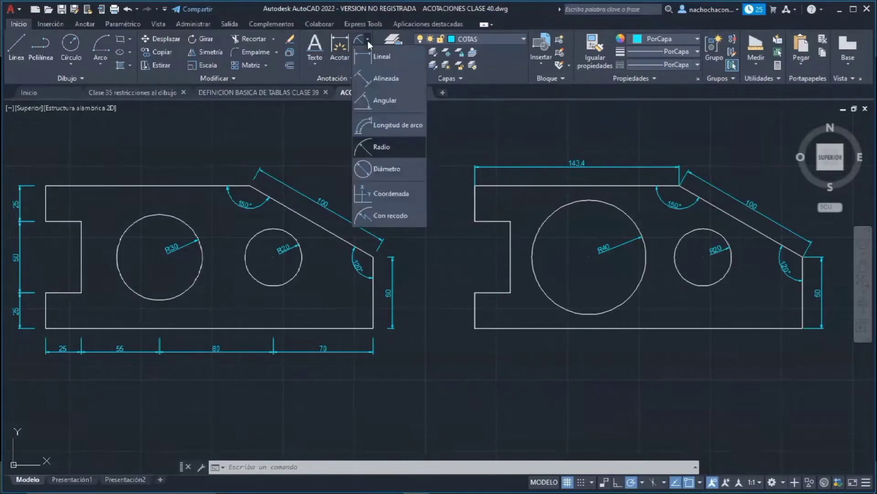
click(366, 57)
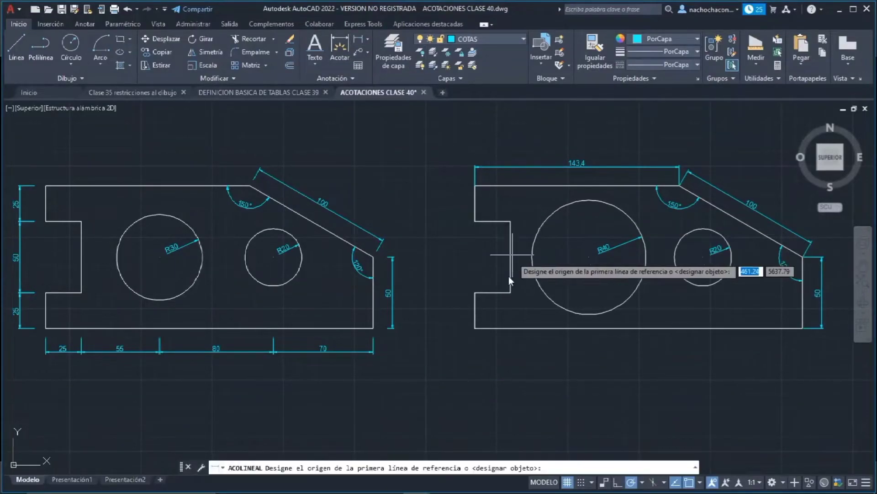
click(474, 328)
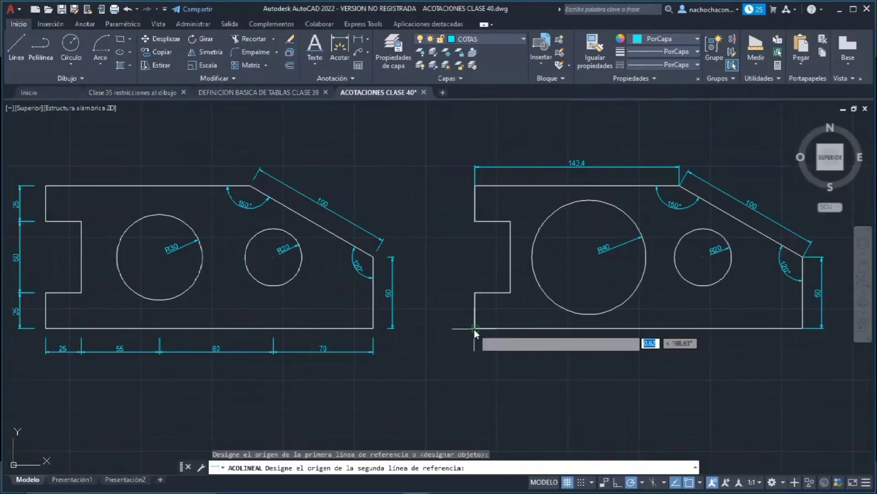
click(507, 330)
click(503, 344)
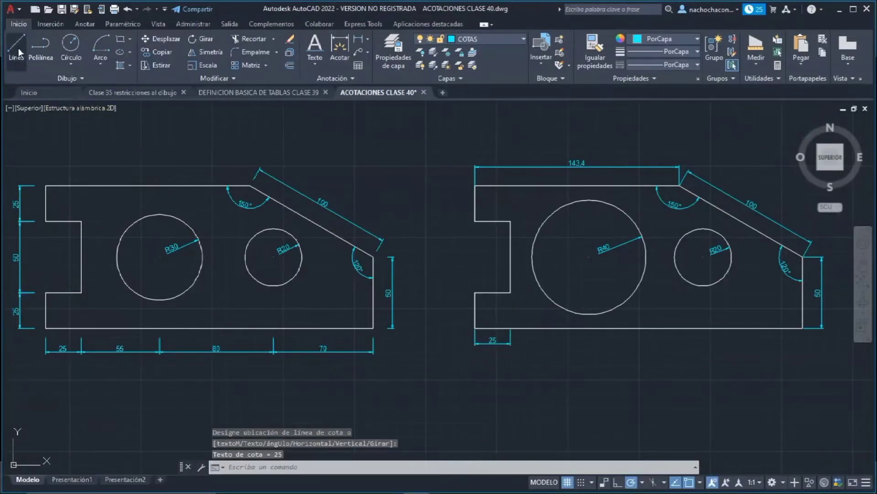
click(50, 21)
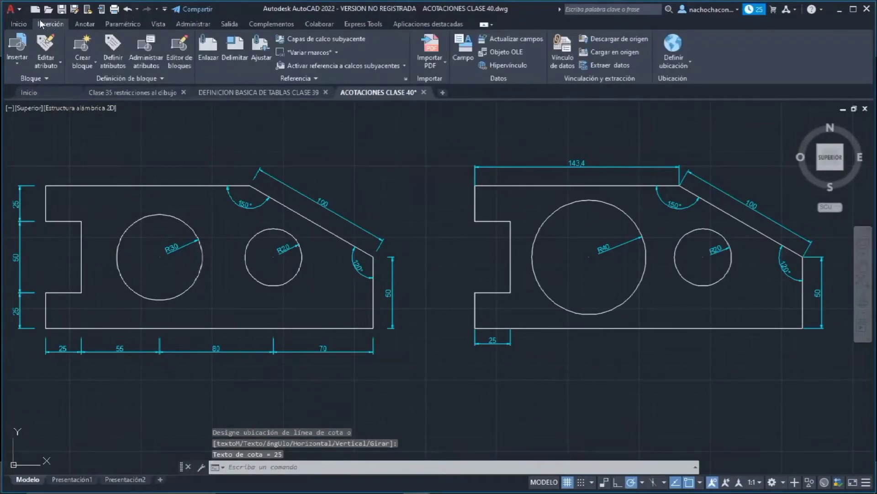
click(79, 25)
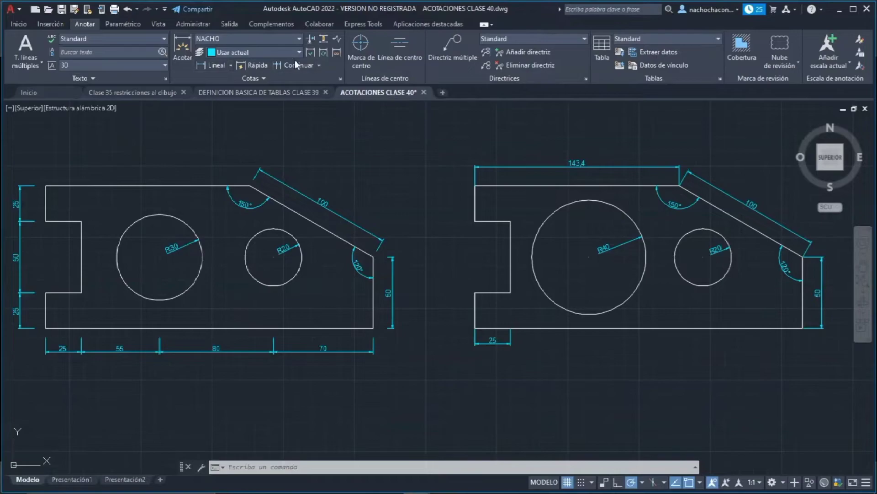
- Continue from the 25 dimension with 55, 80 and 70 through both circle centres to the lower-right corner
click(285, 67)
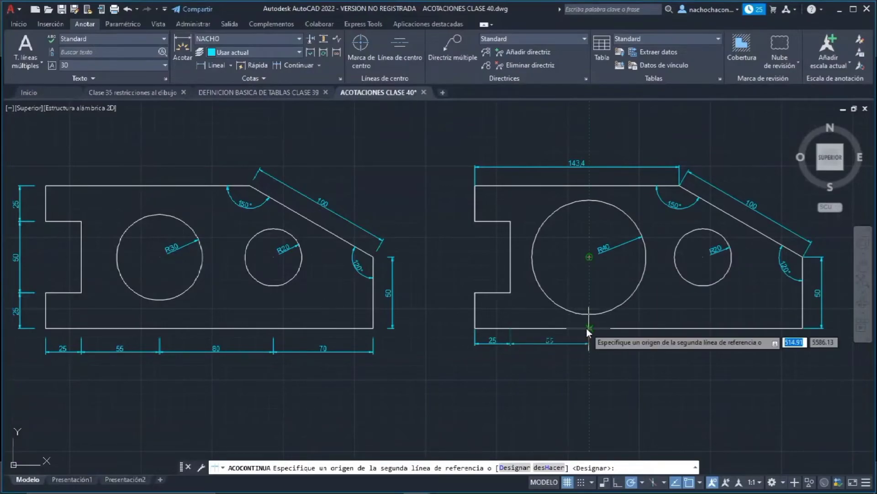
click(587, 329)
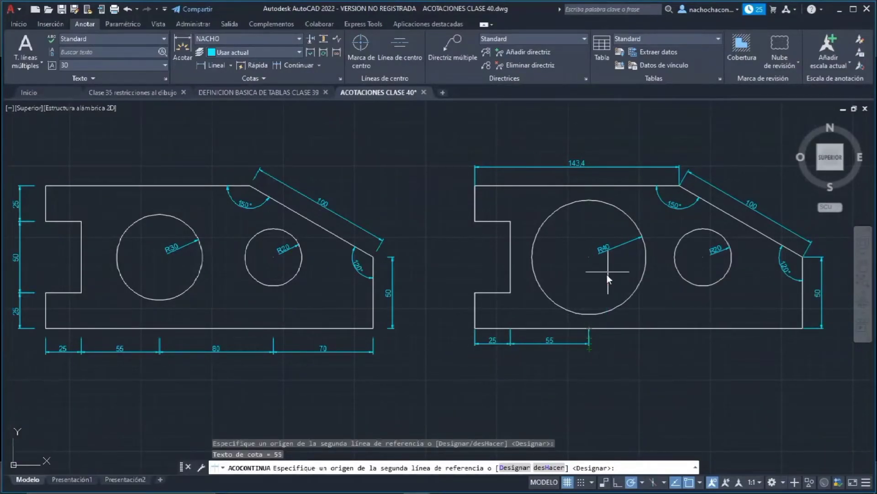
middle_drag(633, 289, 514, 294)
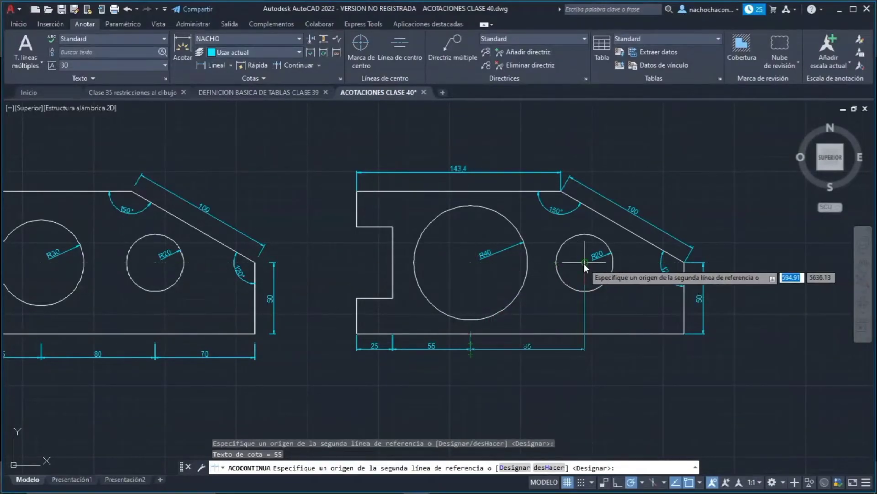
click(584, 333)
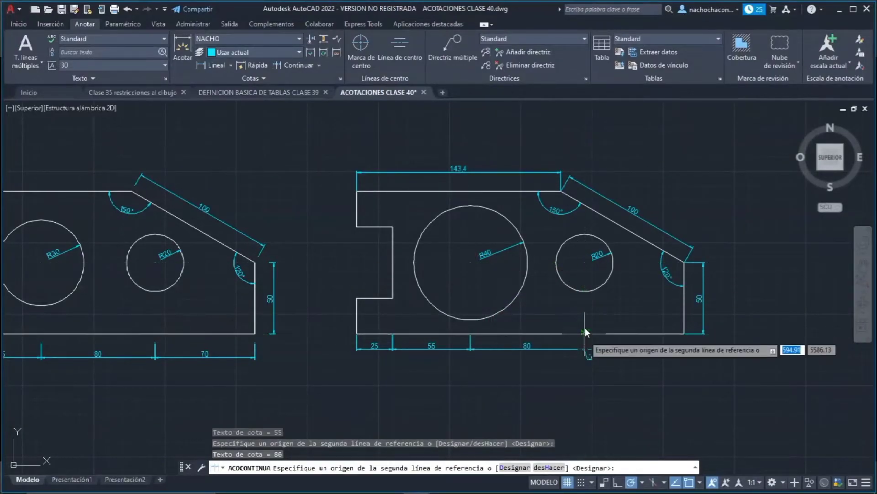
click(684, 334)
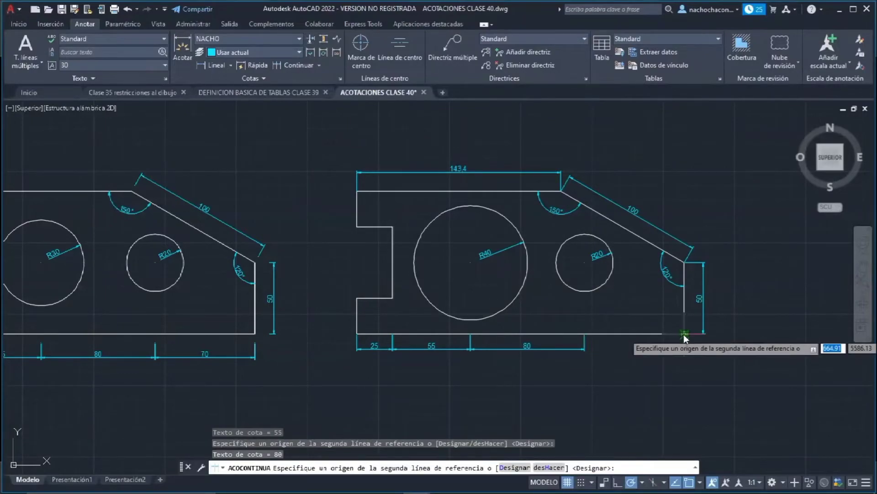
key(Escape)
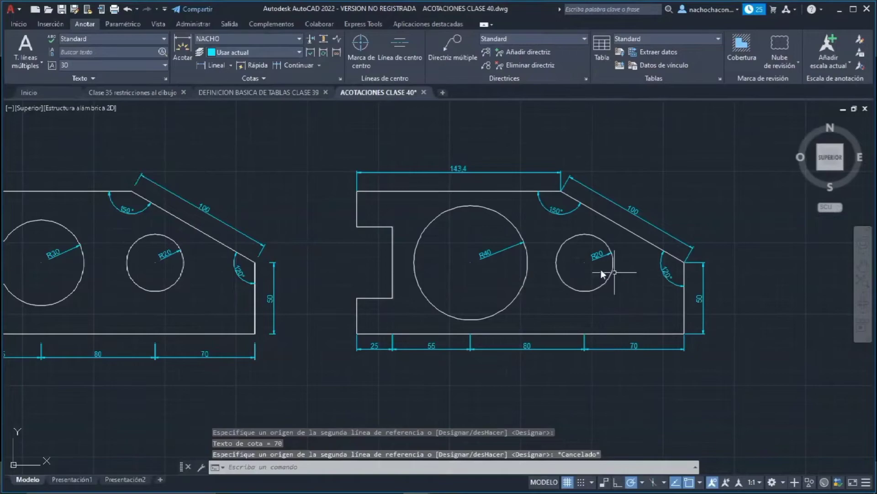
middle_drag(424, 332, 463, 292)
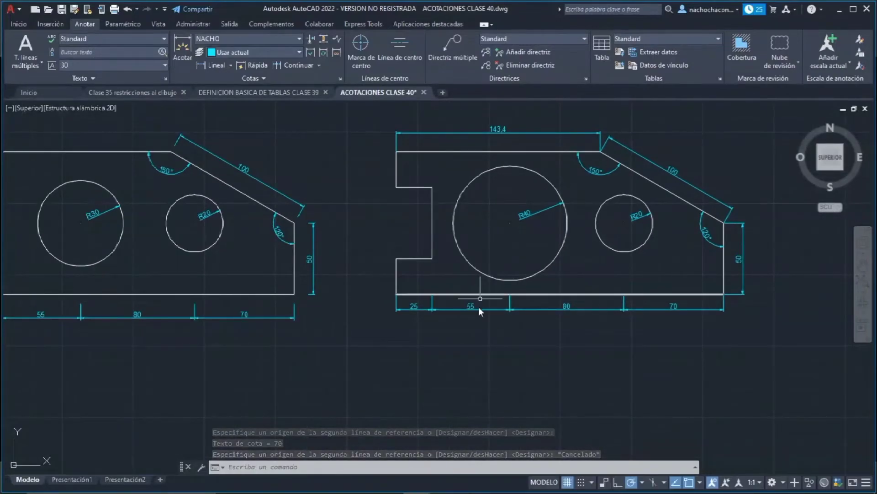
scroll(397, 315, up, 2)
scroll(406, 310, up, 2)
scroll(452, 306, up, 6)
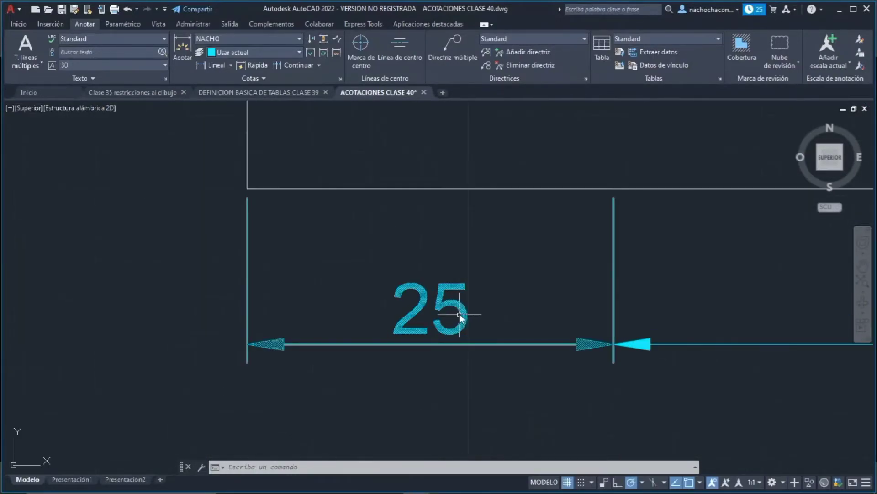
scroll(457, 320, down, 2)
scroll(374, 320, up, 2)
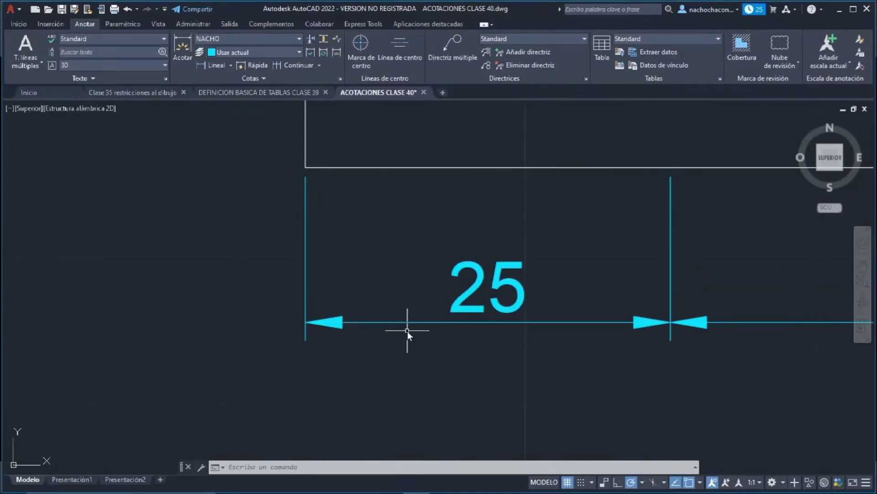
click(164, 40)
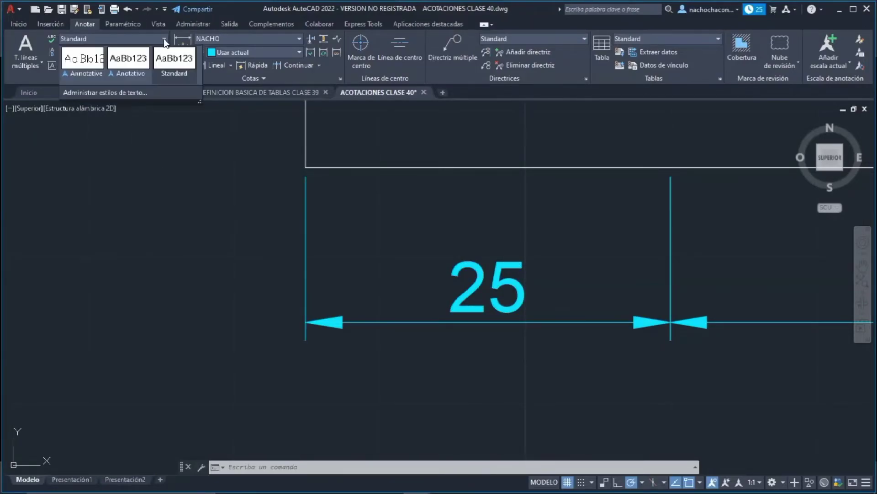
click(165, 40)
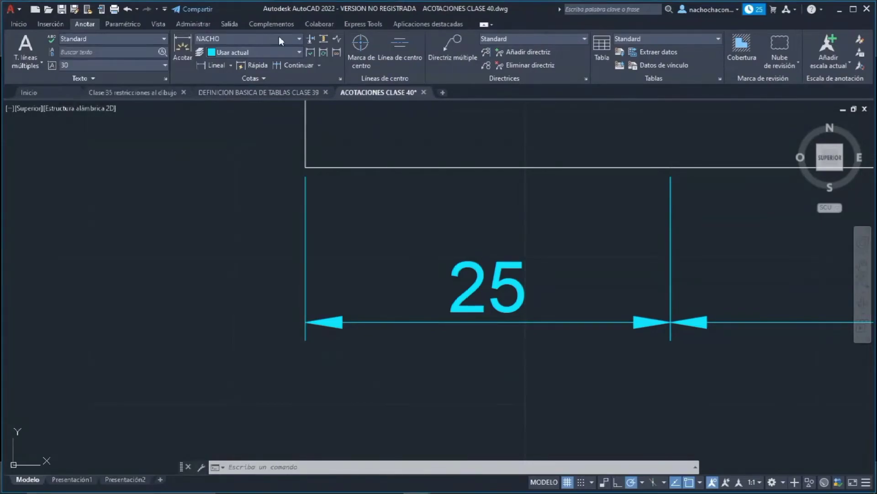
click(299, 40)
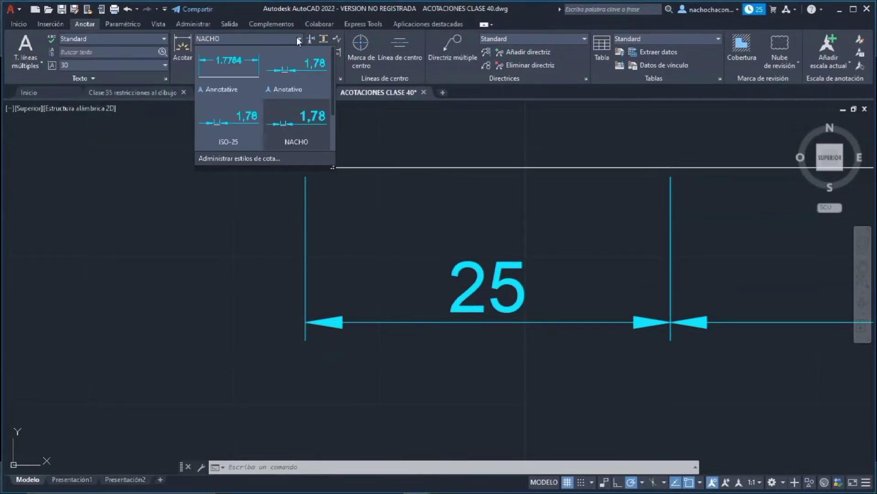
click(297, 39)
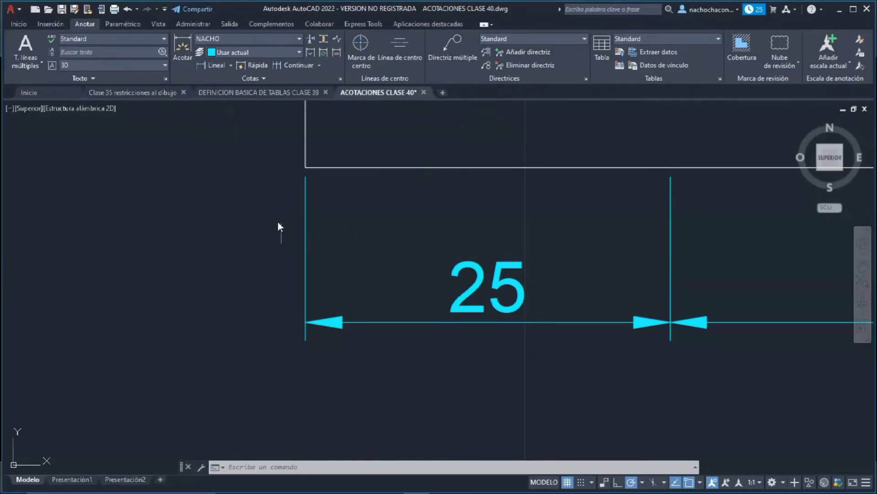
scroll(260, 230, down, 2)
scroll(368, 224, down, 5)
- Zoom out and pan so both dimensioned plates appear side by side
scroll(338, 314, down, 2)
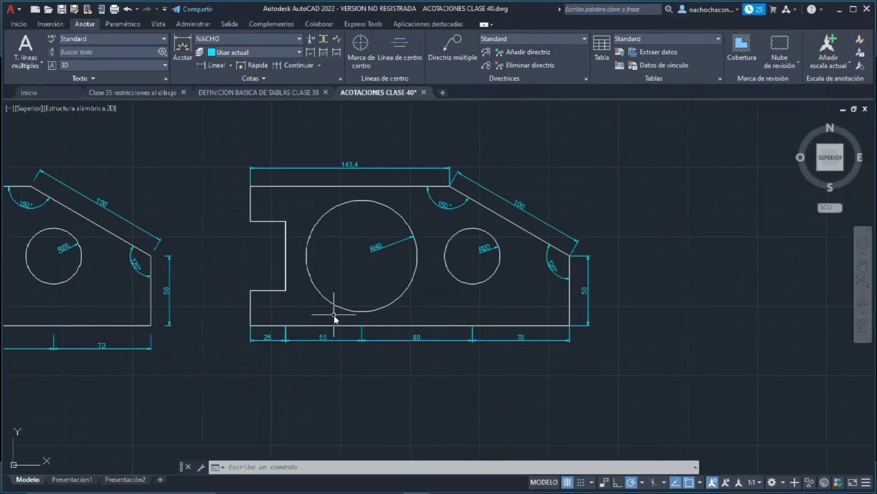
middle_drag(339, 285, 584, 304)
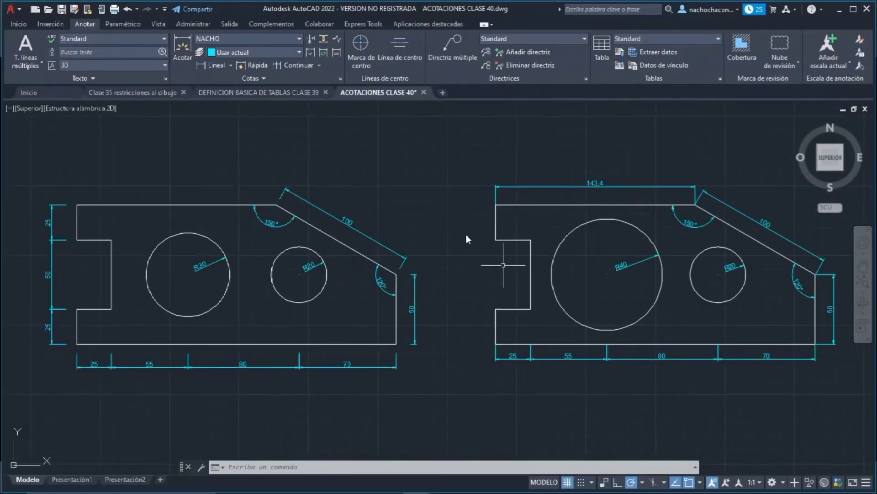